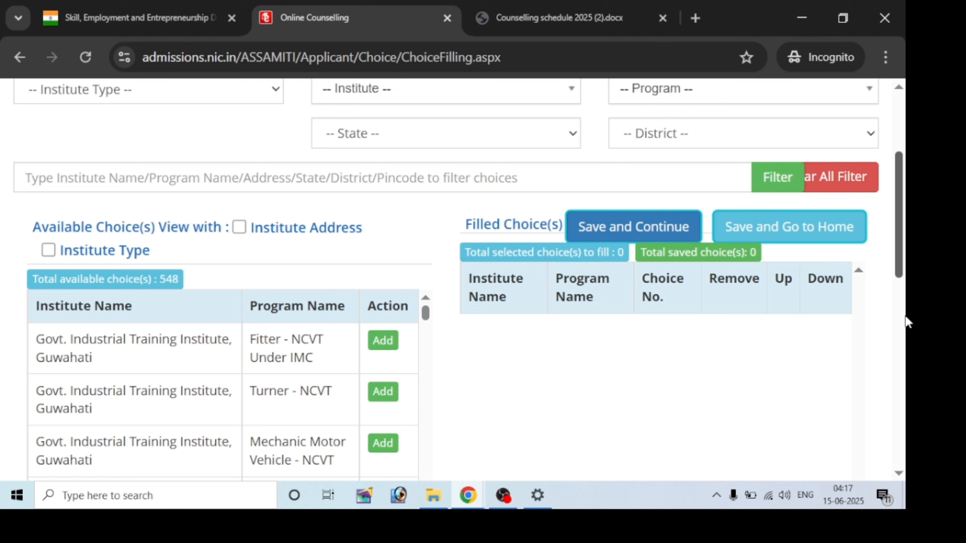
Step: Filter the available choices to State Government institutes
scroll(905, 320, up, 2)
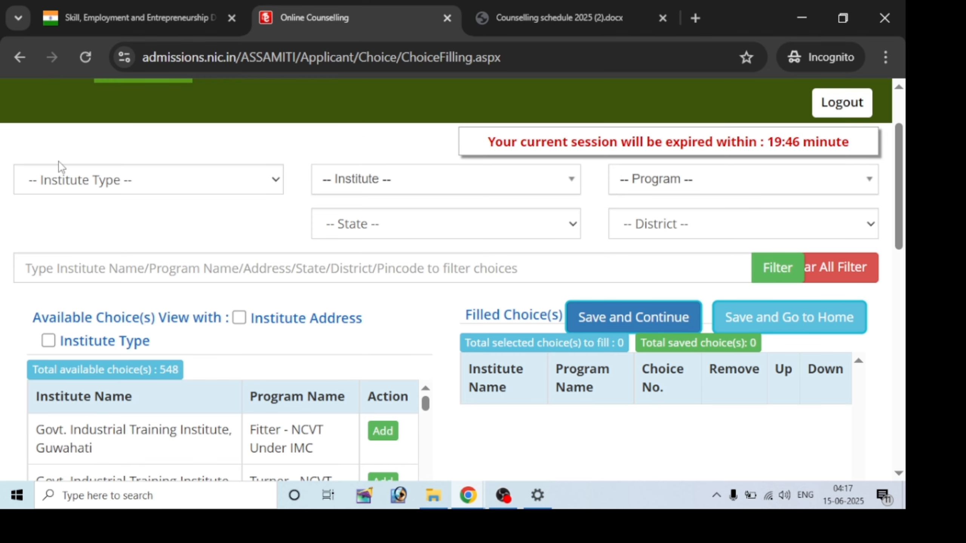
click(118, 176)
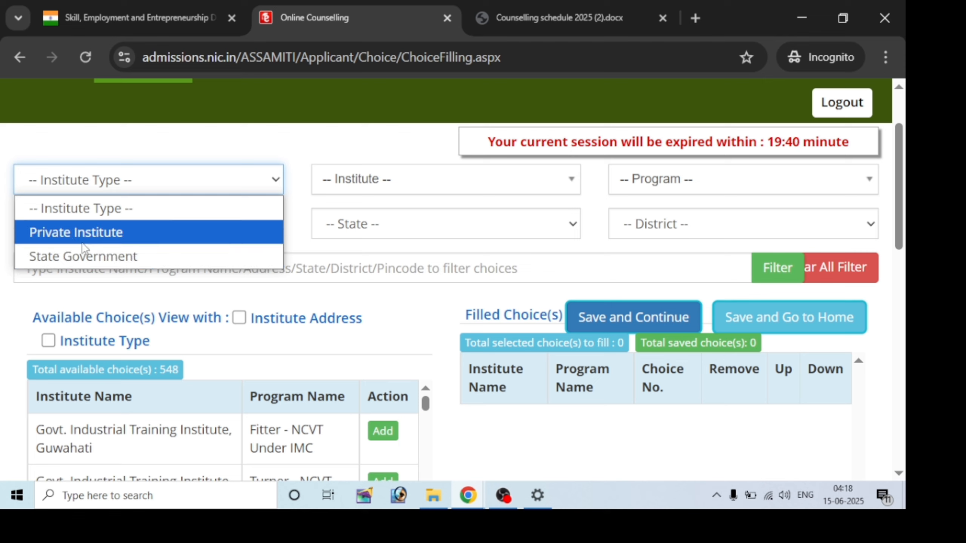
click(83, 256)
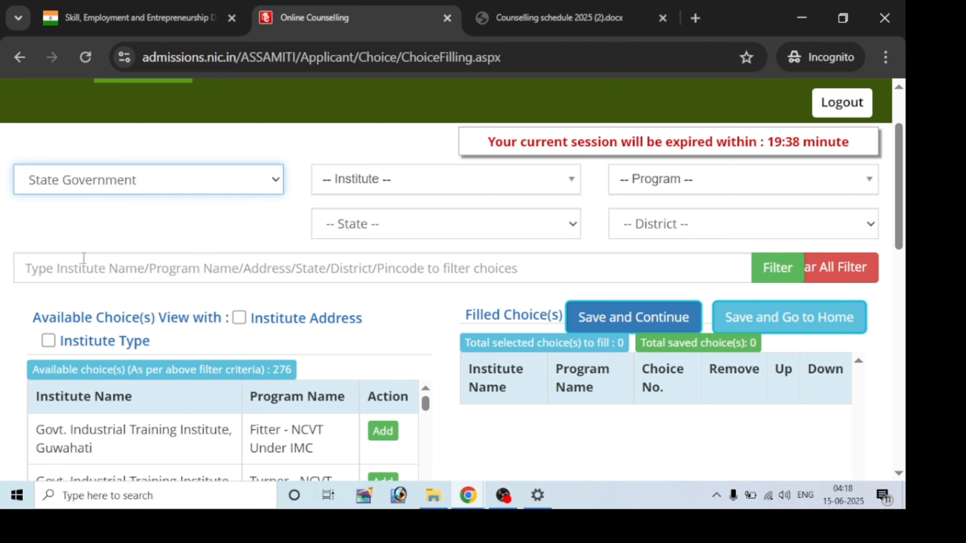
click(355, 187)
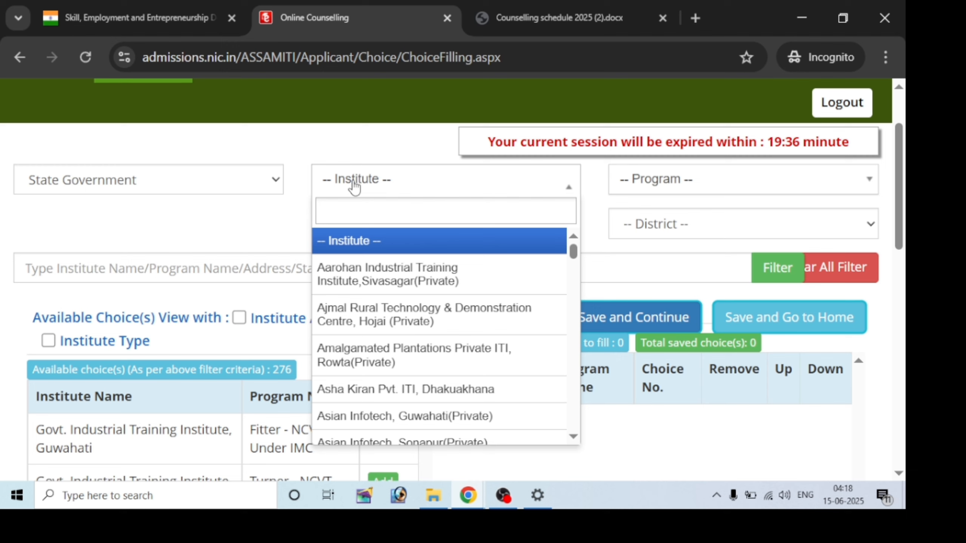
text(jor)
click(361, 185)
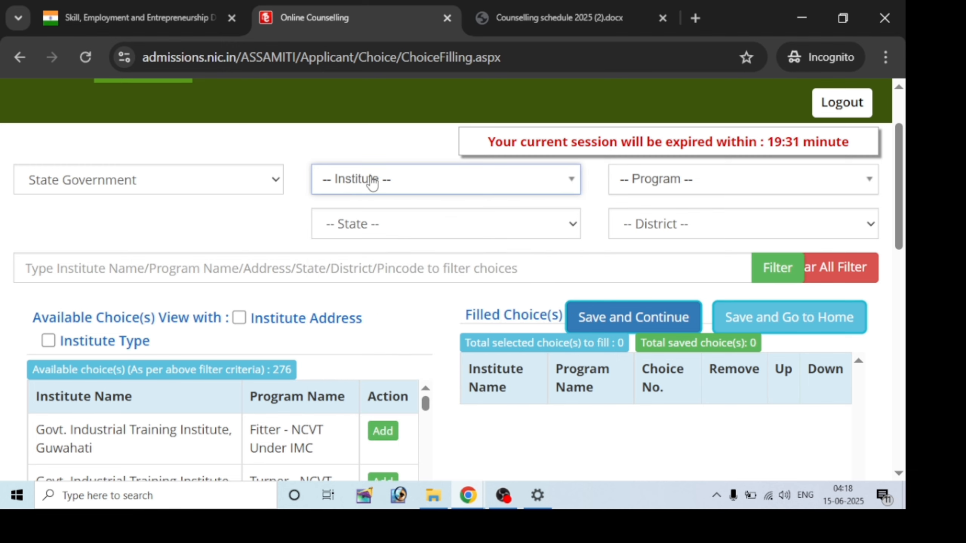
Step: Narrow the available choices to the state ASSAM and the district JORHAT
click(686, 237)
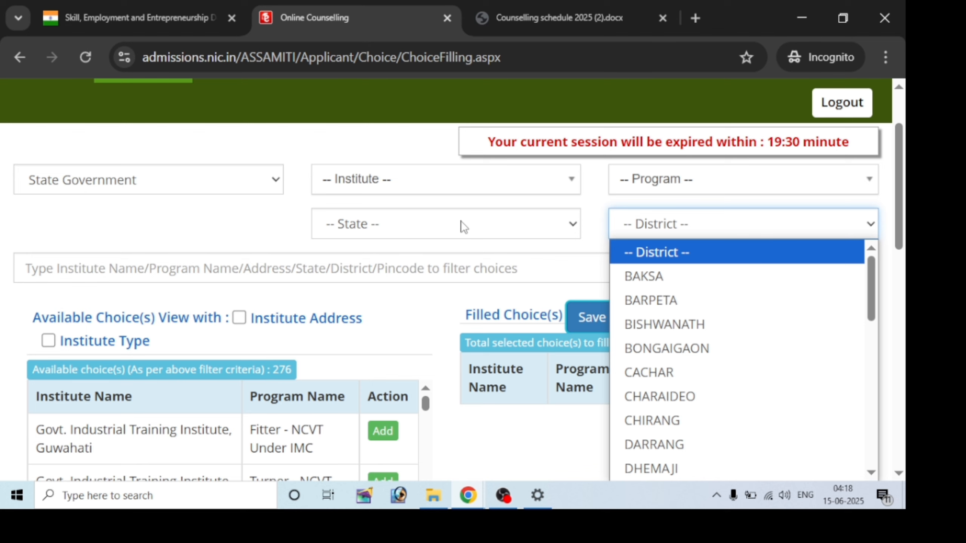
click(462, 224)
click(384, 276)
click(654, 225)
key(j)
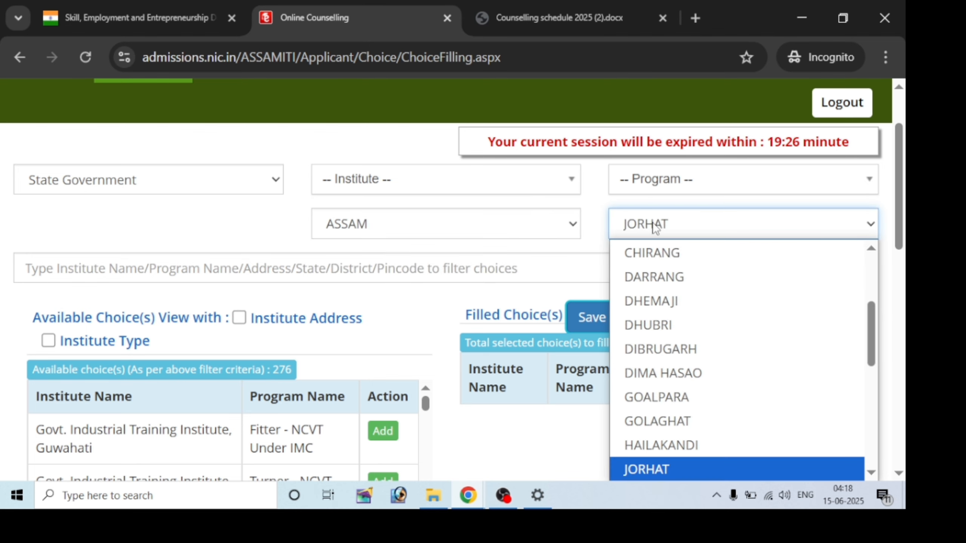
click(702, 464)
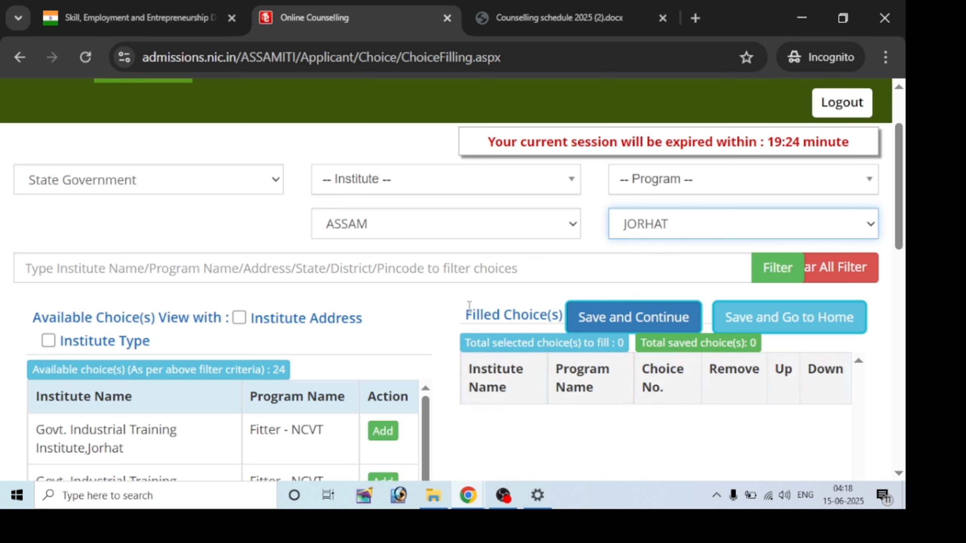
click(423, 179)
click(685, 181)
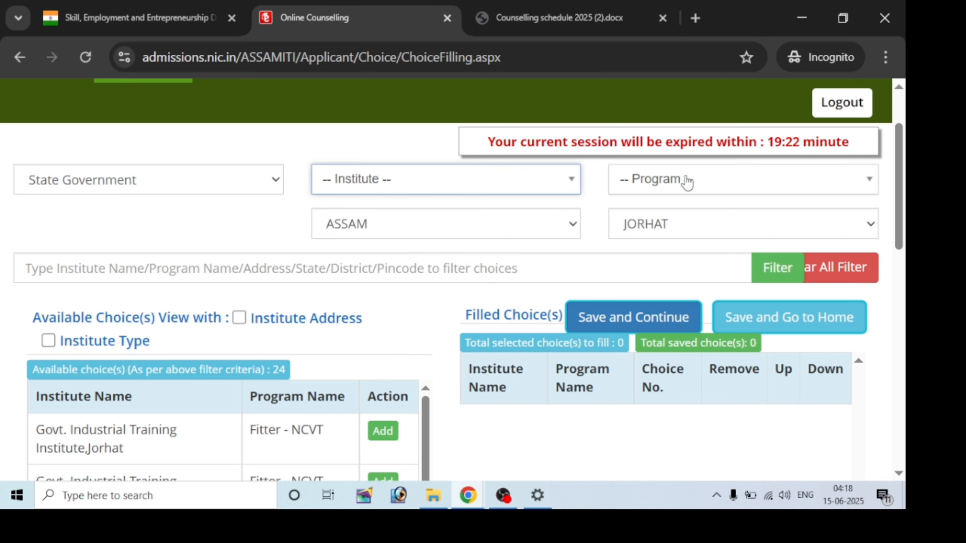
click(687, 181)
click(686, 181)
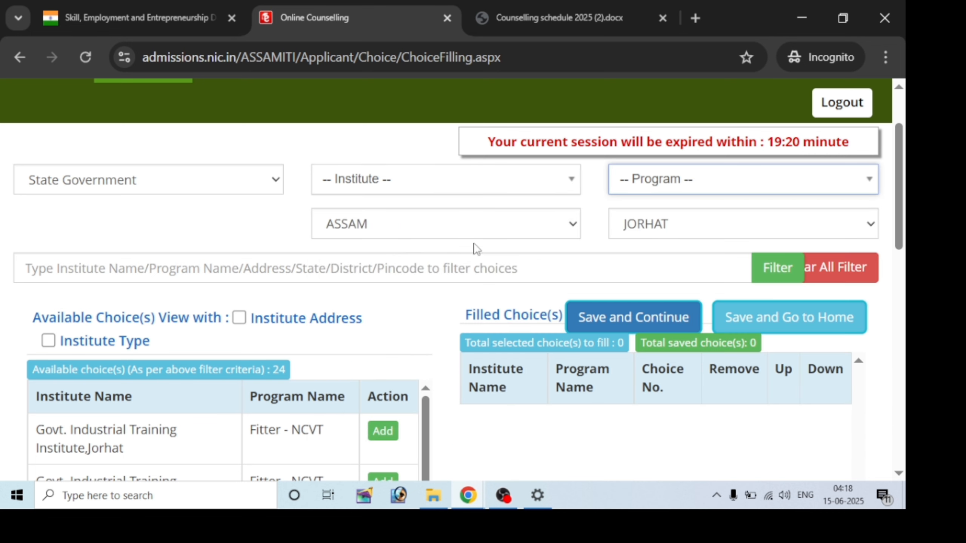
click(411, 186)
click(409, 186)
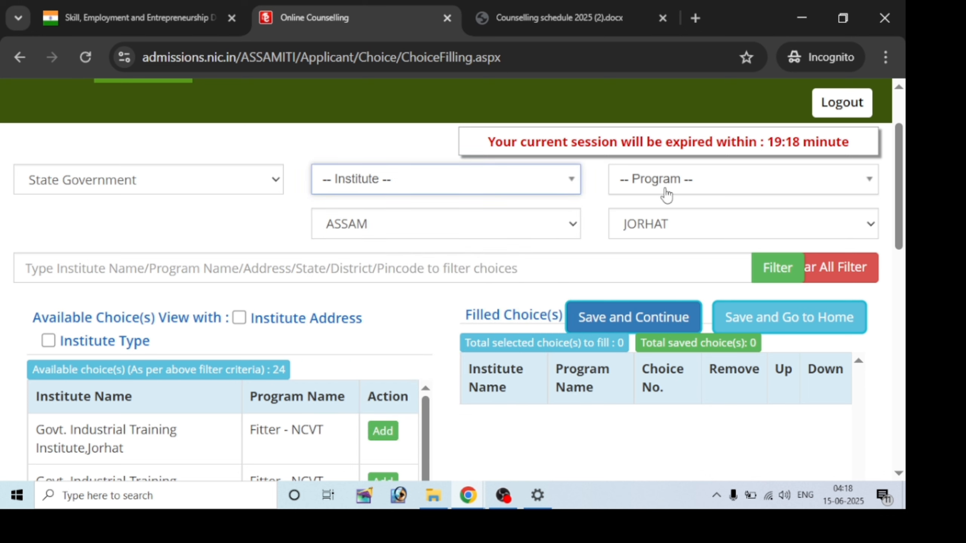
click(665, 195)
click(665, 195)
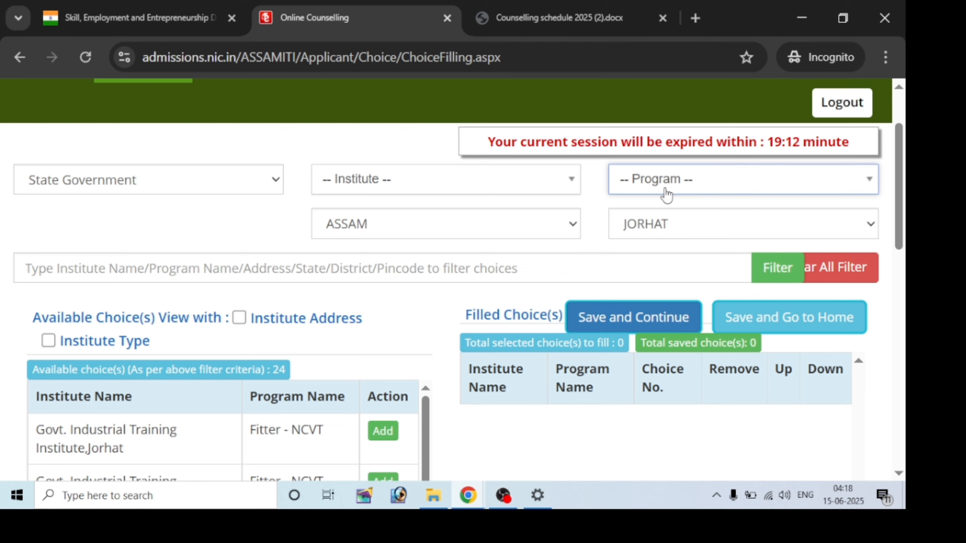
Step: Add the NCVT programs Fitter, Turner, Electrician and Machinist at Govt. Industrial Training Institute, Jorhat to the filled choices in that order
scroll(665, 192, down, 5)
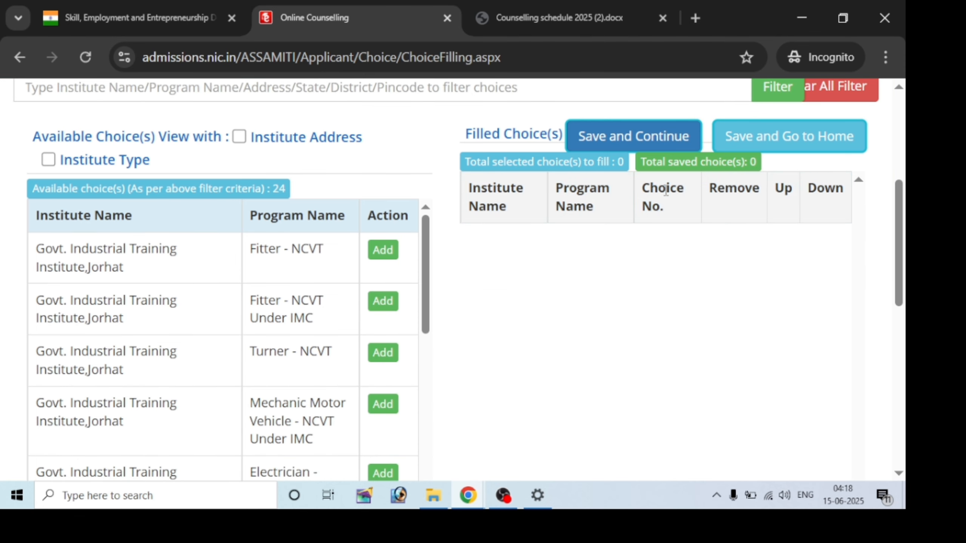
scroll(666, 192, down, 2)
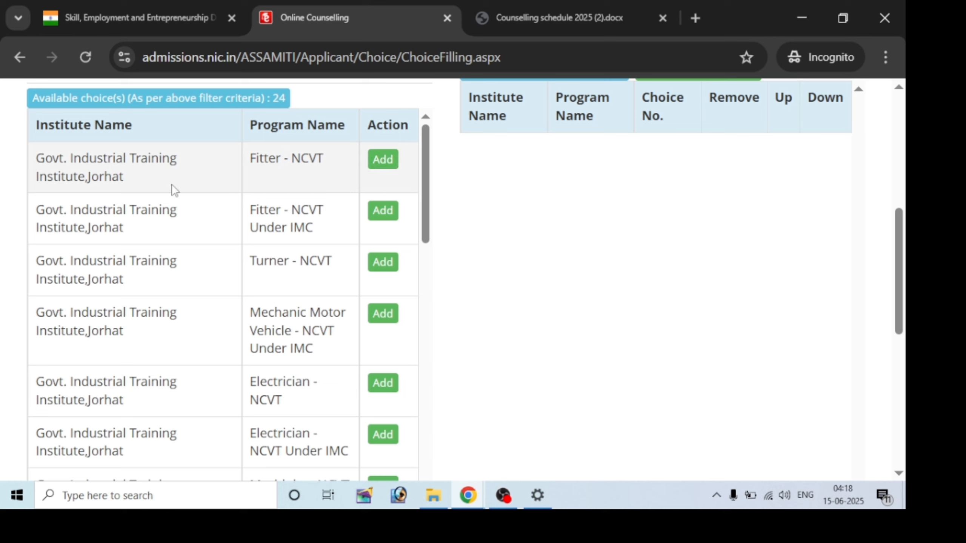
click(383, 160)
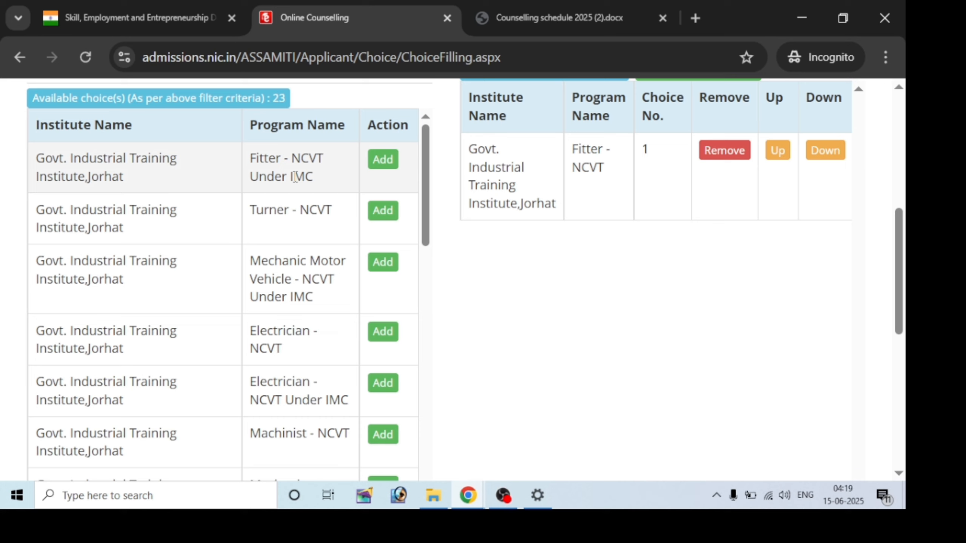
click(383, 210)
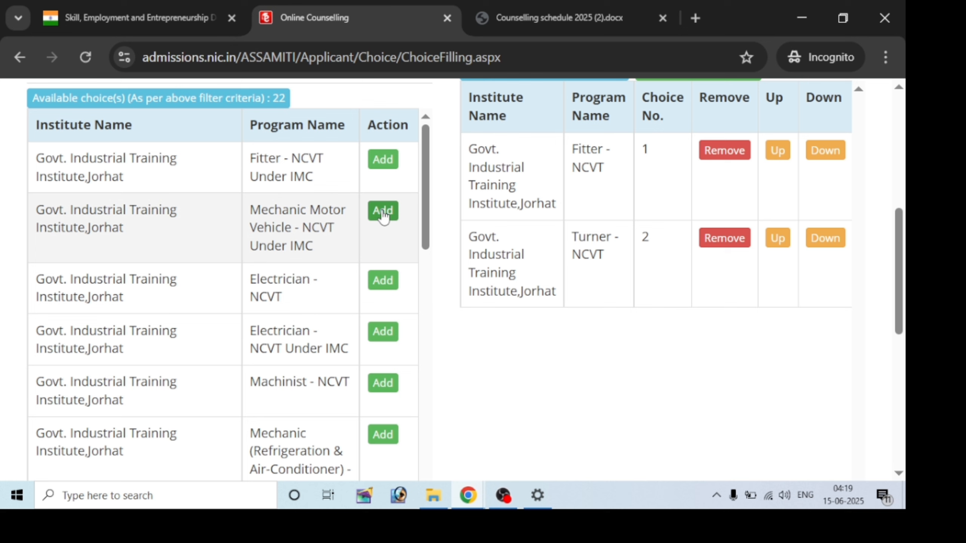
click(384, 288)
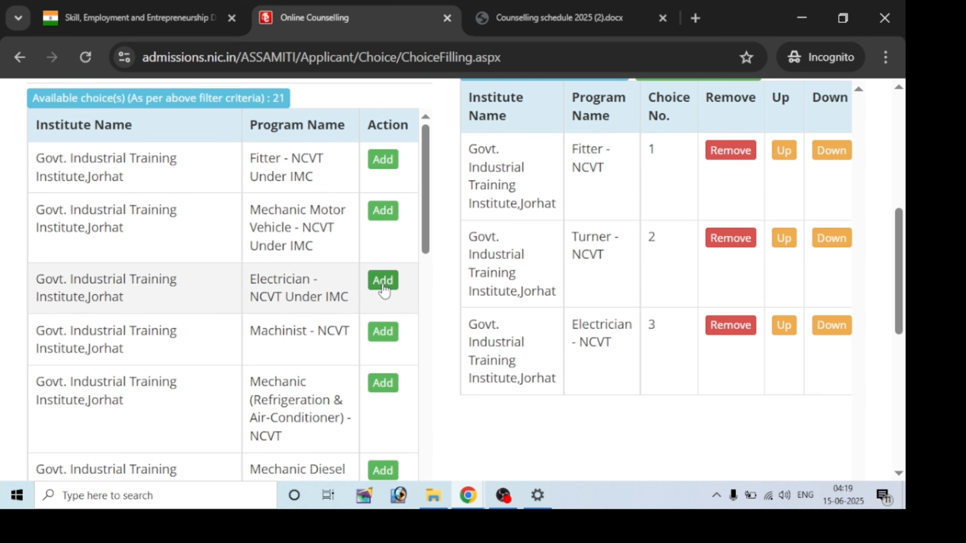
click(383, 331)
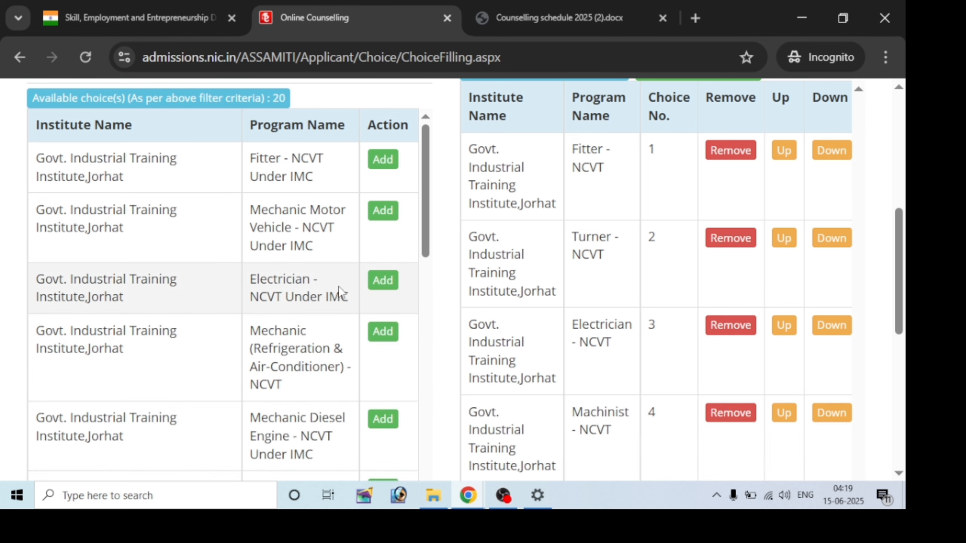
Step: Review the remaining programs available at Govt. Industrial Training Institute, Jorhat
scroll(339, 291, down, 2)
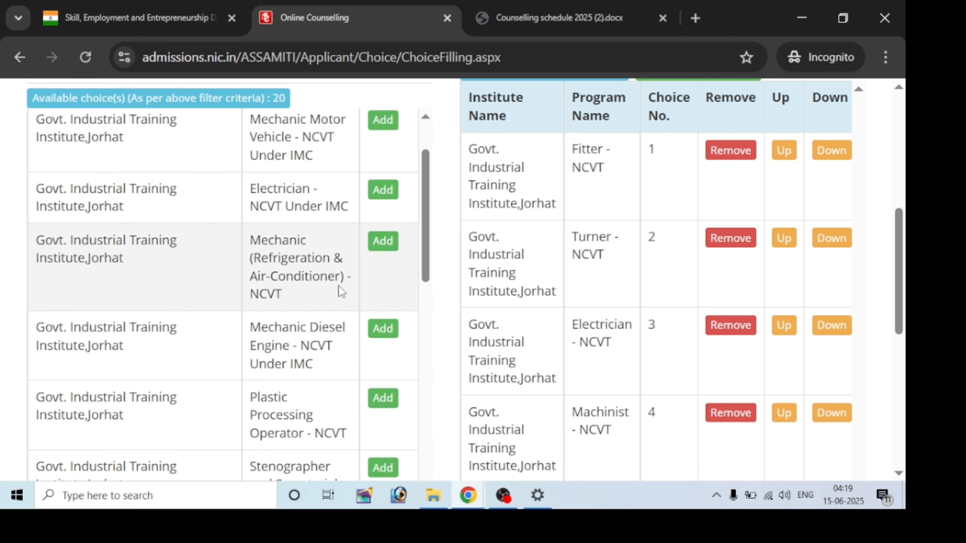
scroll(339, 291, down, 2)
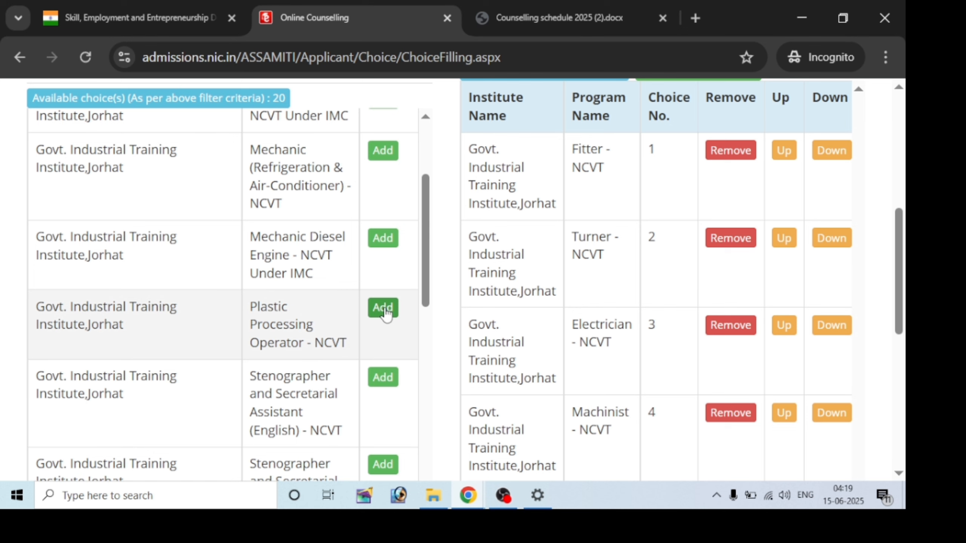
scroll(385, 315, down, 2)
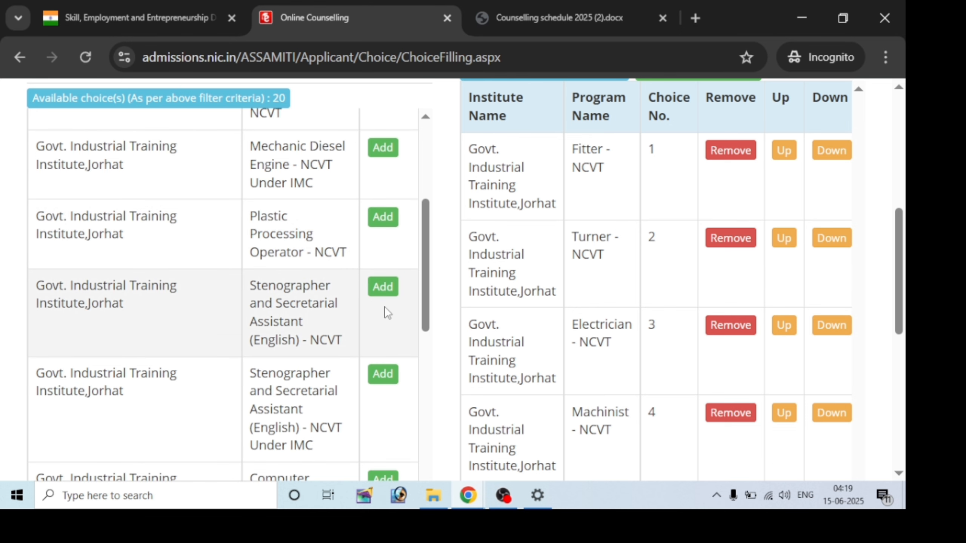
scroll(386, 313, down, 2)
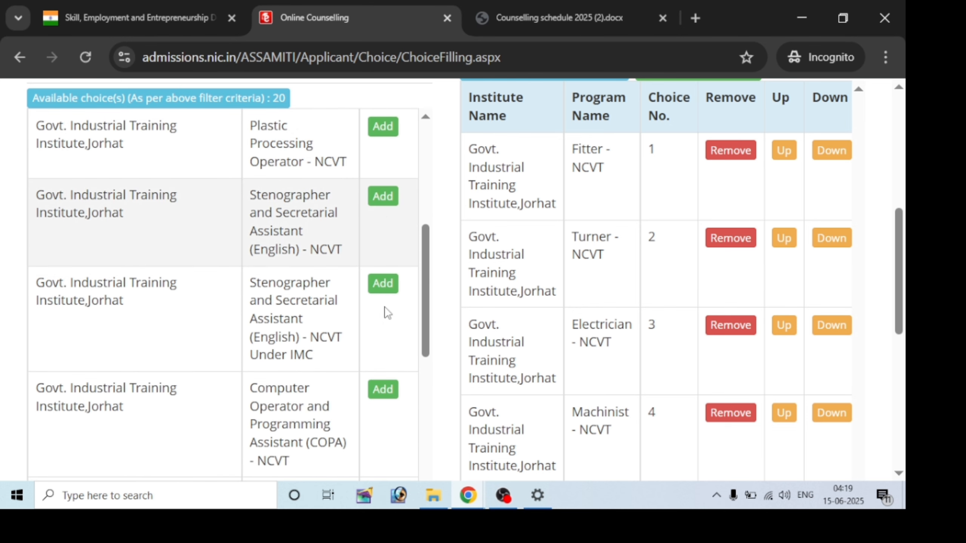
scroll(385, 314, down, 3)
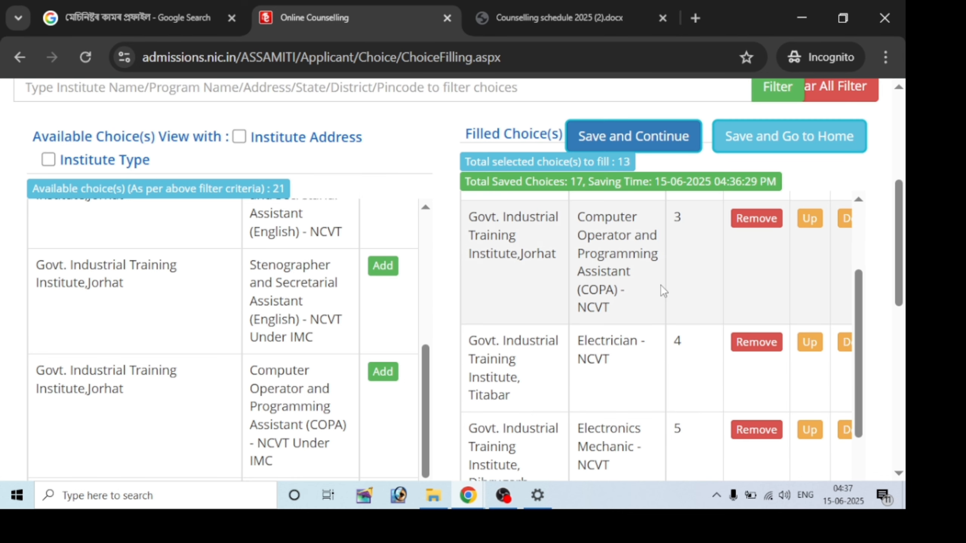
Step: Review the filled choices and move Electrician - NCVT at the Jorhat institute up to choice number 1
scroll(863, 388, down, 2)
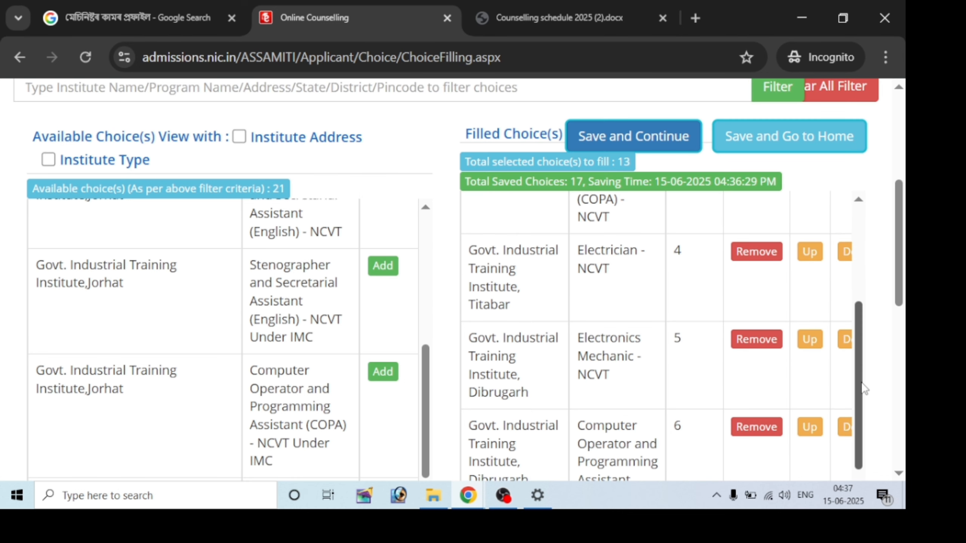
scroll(863, 388, down, 10)
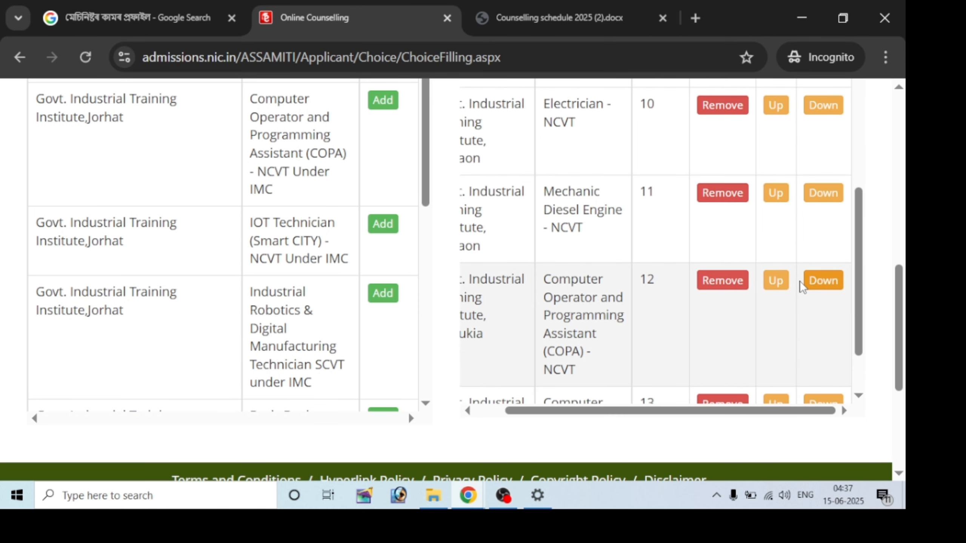
scroll(799, 281, up, 10)
scroll(593, 259, up, 5)
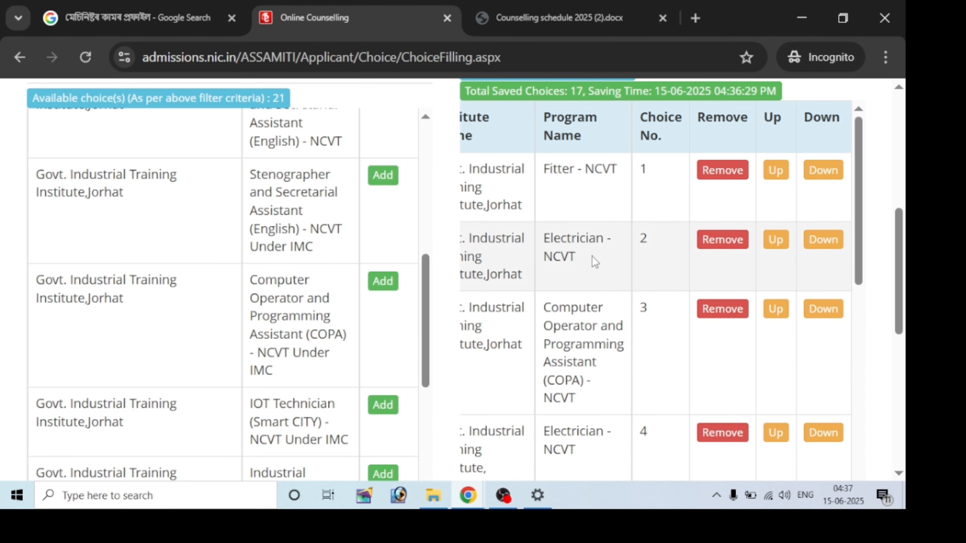
scroll(591, 255, up, 2)
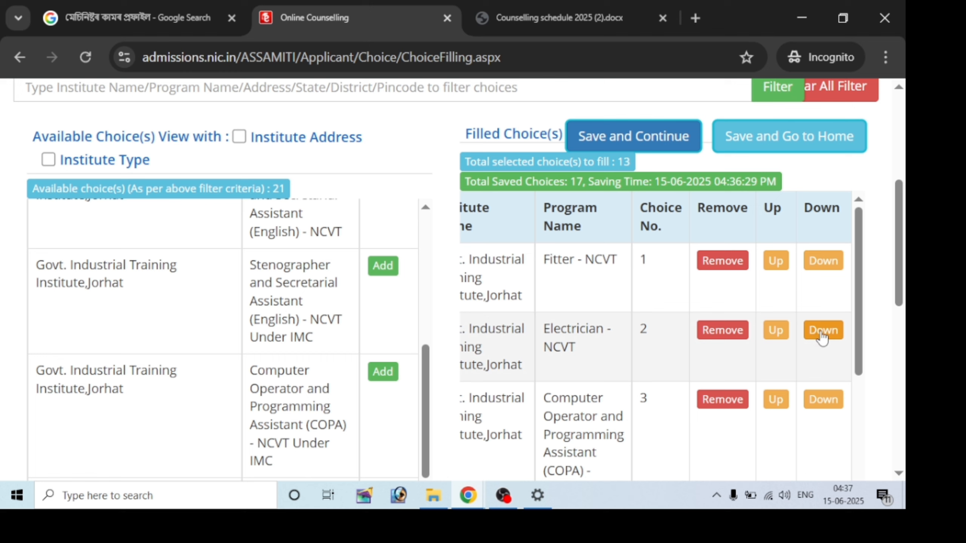
click(785, 331)
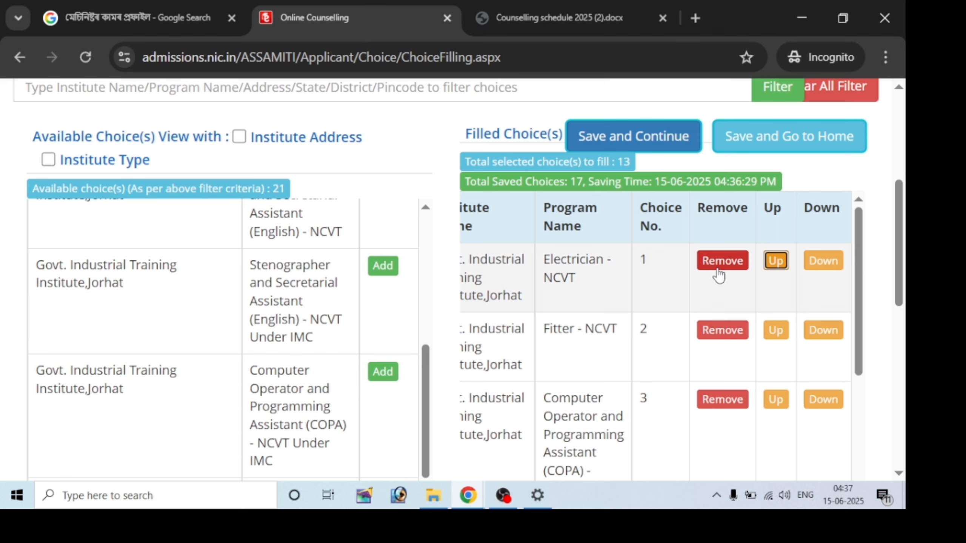
Step: Check the reordered filled choices, save the changes, and return to the counselling home page
scroll(716, 273, down, 4)
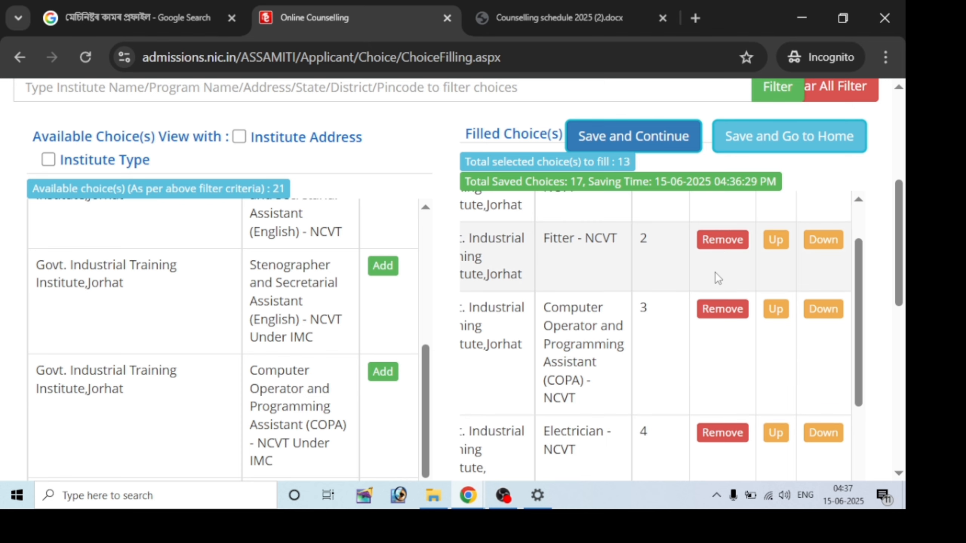
scroll(717, 281, up, 2)
scroll(716, 281, down, 10)
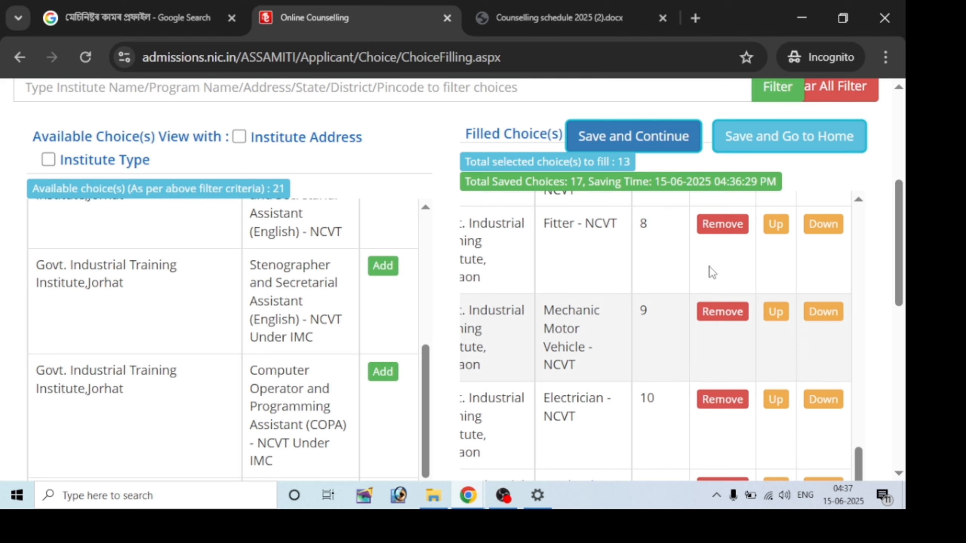
scroll(709, 267, up, 8)
click(654, 148)
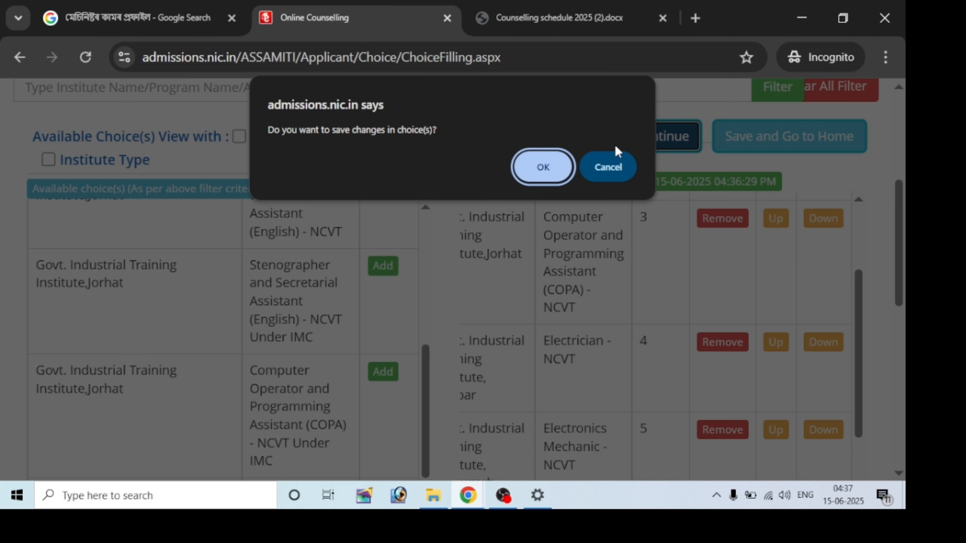
click(567, 167)
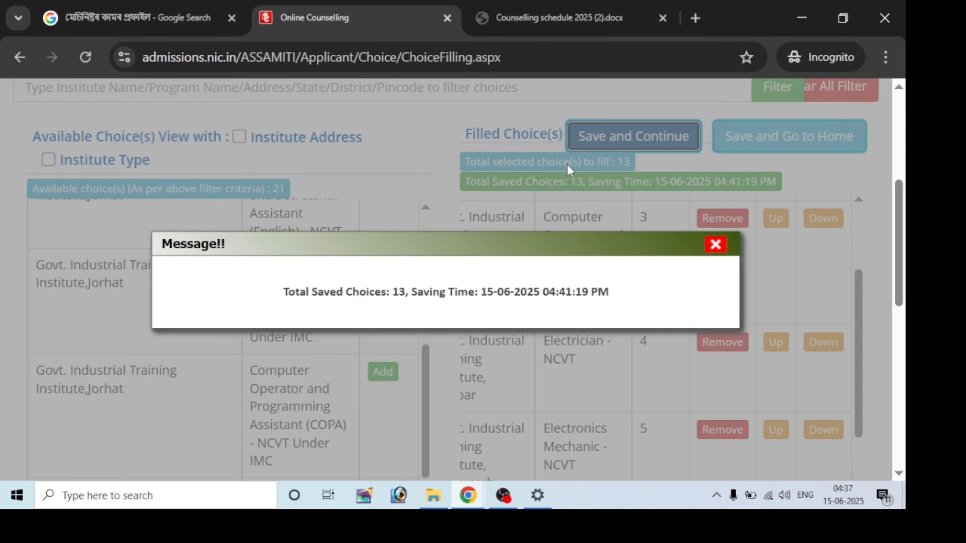
click(716, 246)
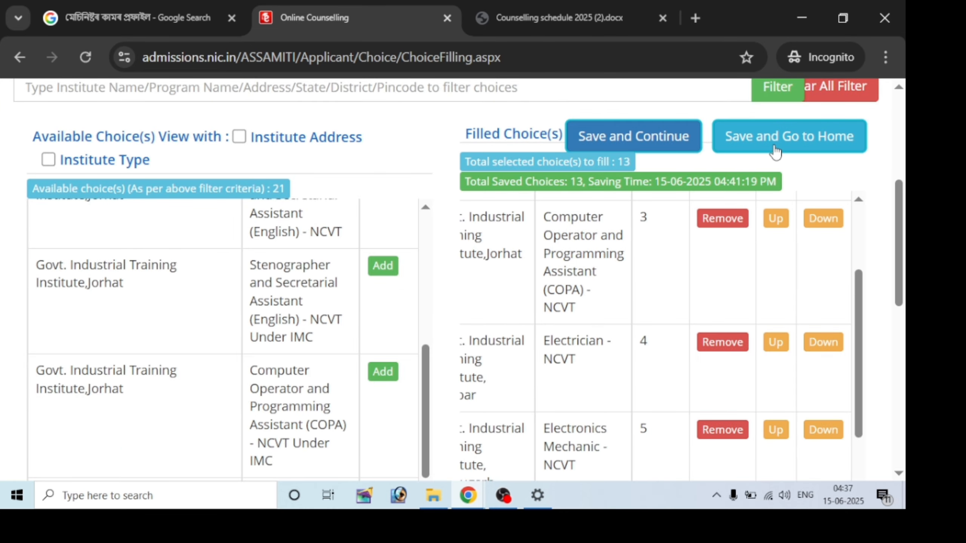
click(775, 149)
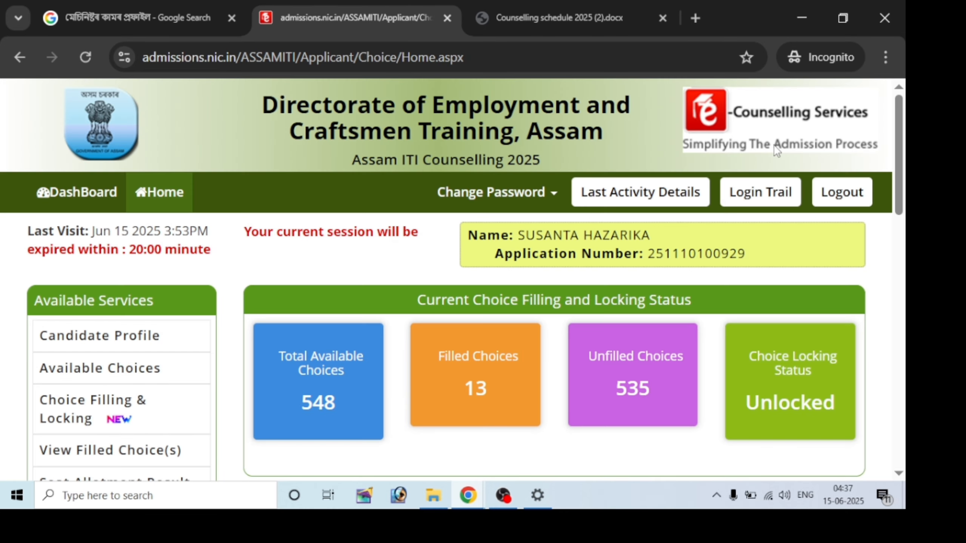
scroll(528, 438, down, 2)
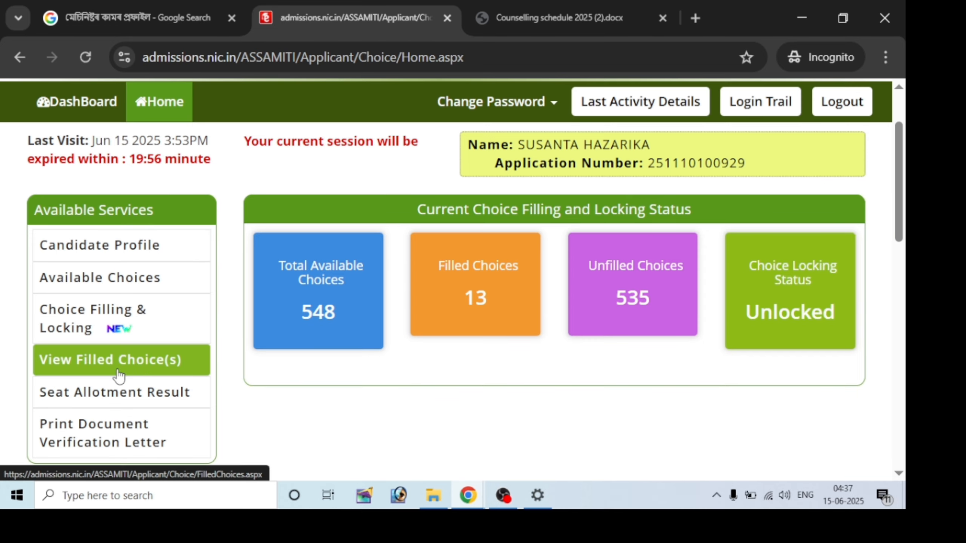
Step: View the filled choices page and review the total and the complete list of chosen institutes and programs
click(123, 374)
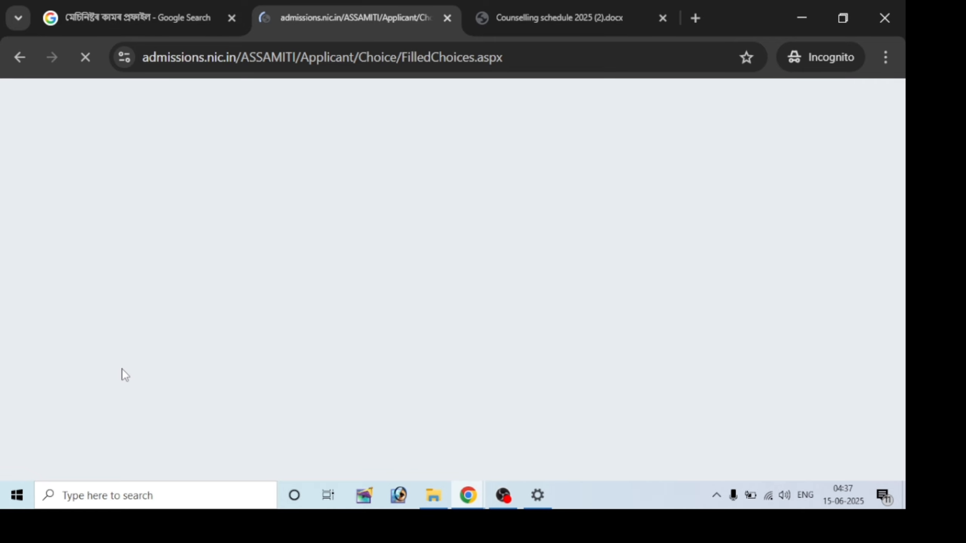
scroll(316, 370, down, 5)
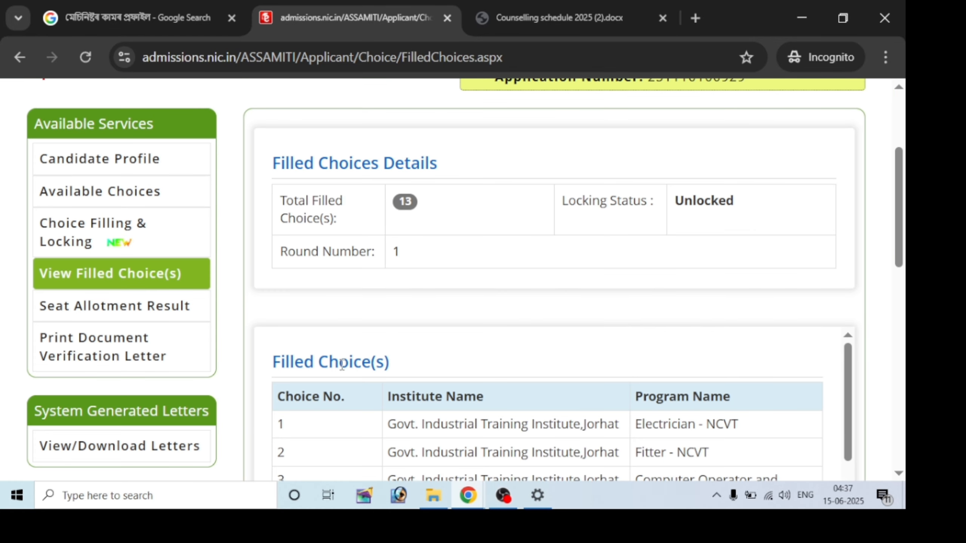
scroll(342, 364, down, 5)
scroll(338, 371, up, 3)
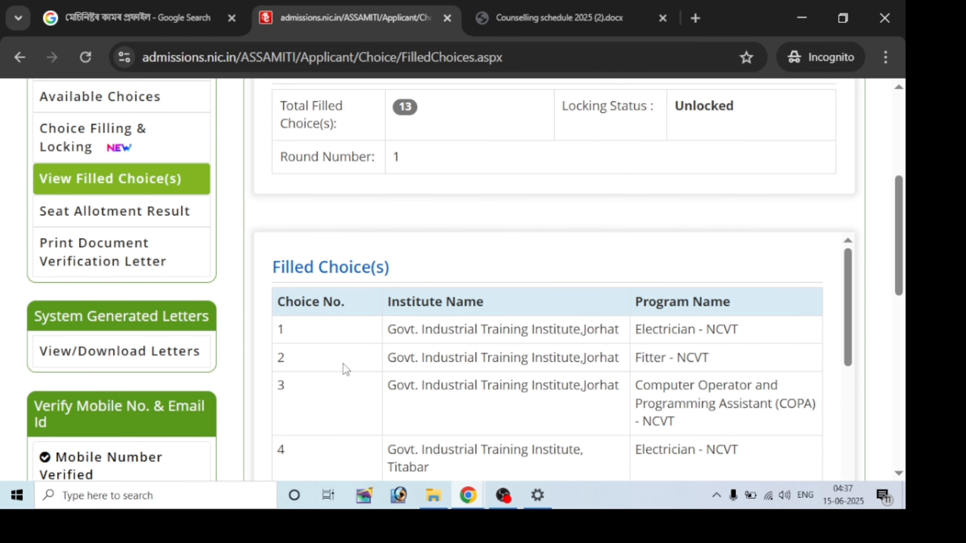
click(171, 177)
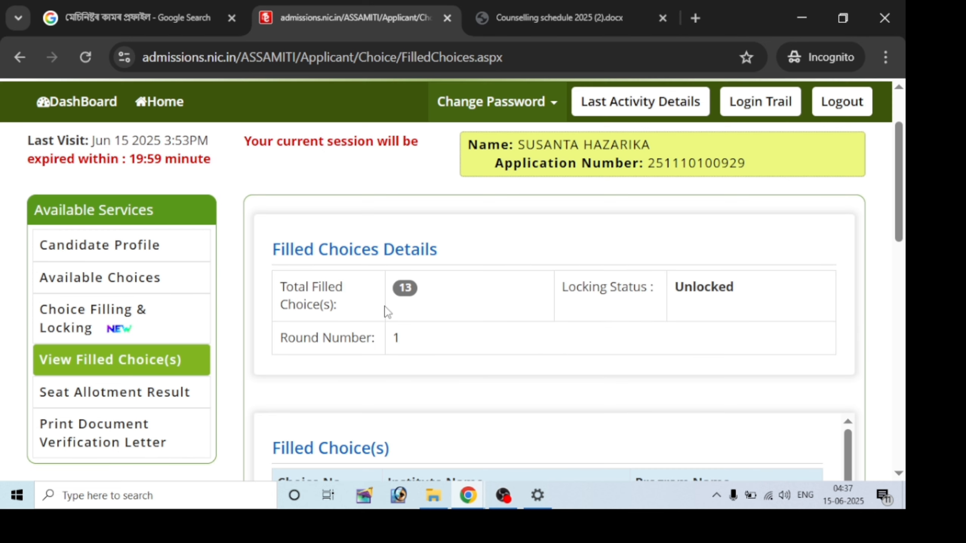
double_click(387, 312)
scroll(750, 300, down, 3)
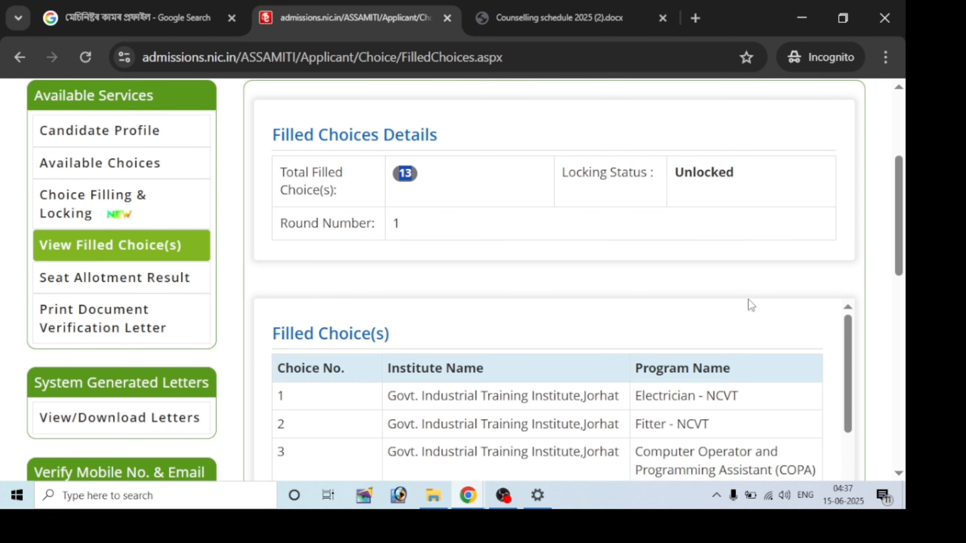
scroll(751, 305, down, 8)
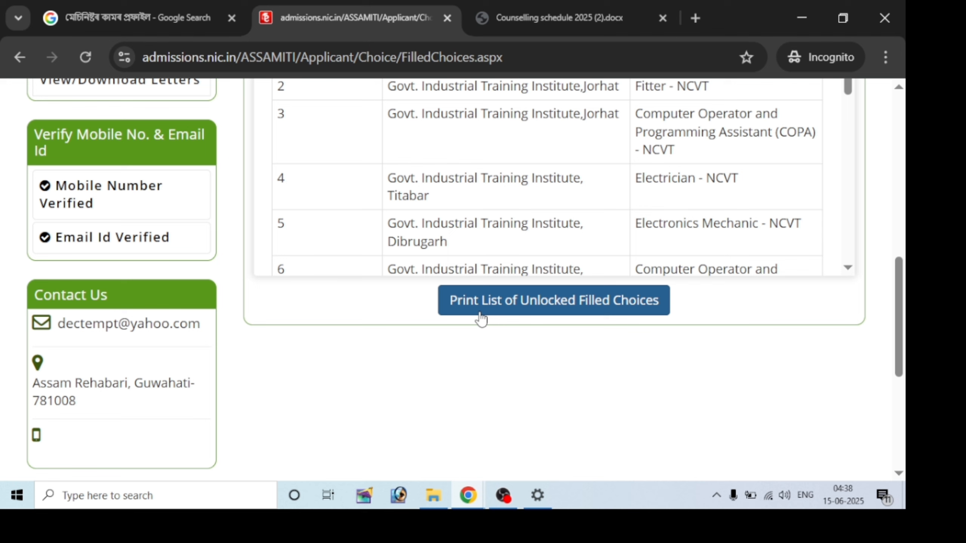
scroll(485, 250, down, 8)
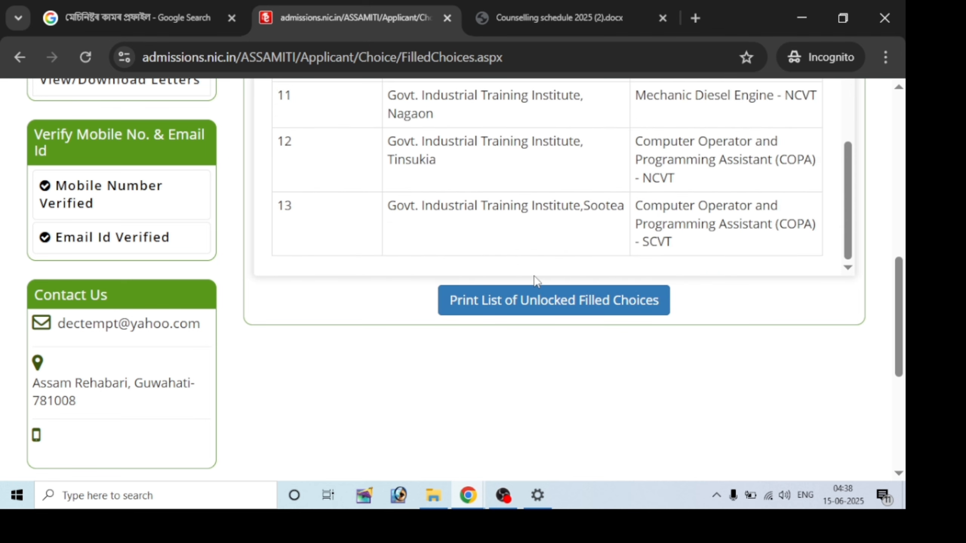
Step: Generate the printable list of unlocked filled choices, check its entries, and download it as a PDF
click(533, 303)
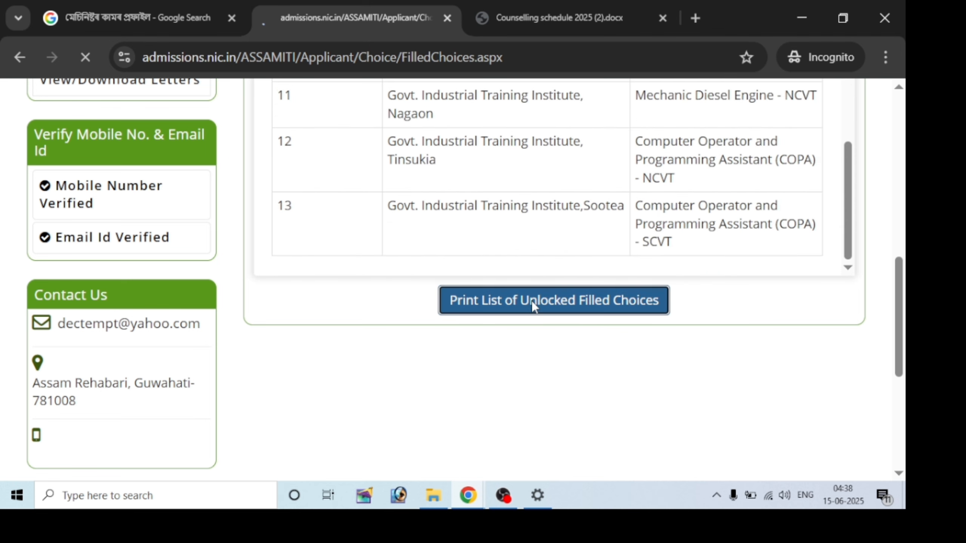
scroll(467, 248, up, 6)
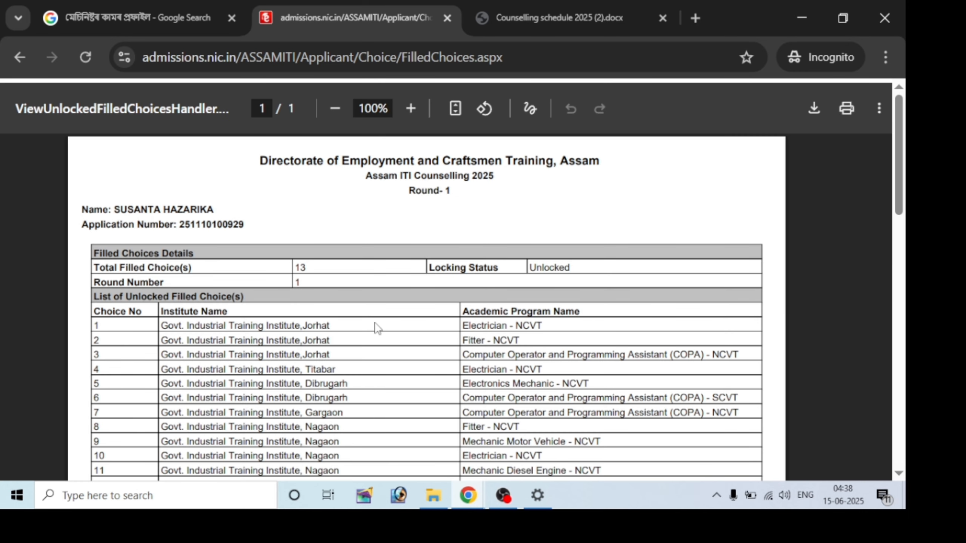
scroll(627, 348, down, 2)
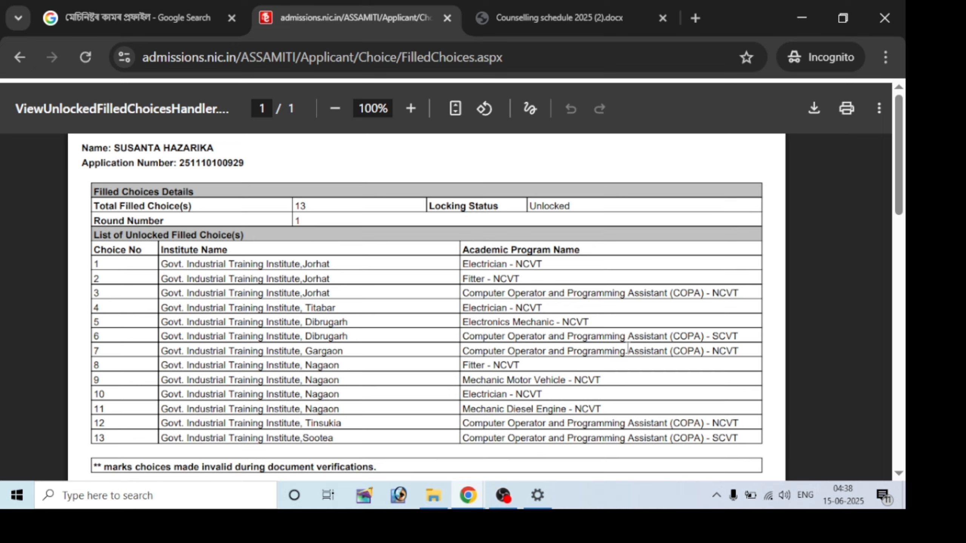
scroll(383, 303, up, 2)
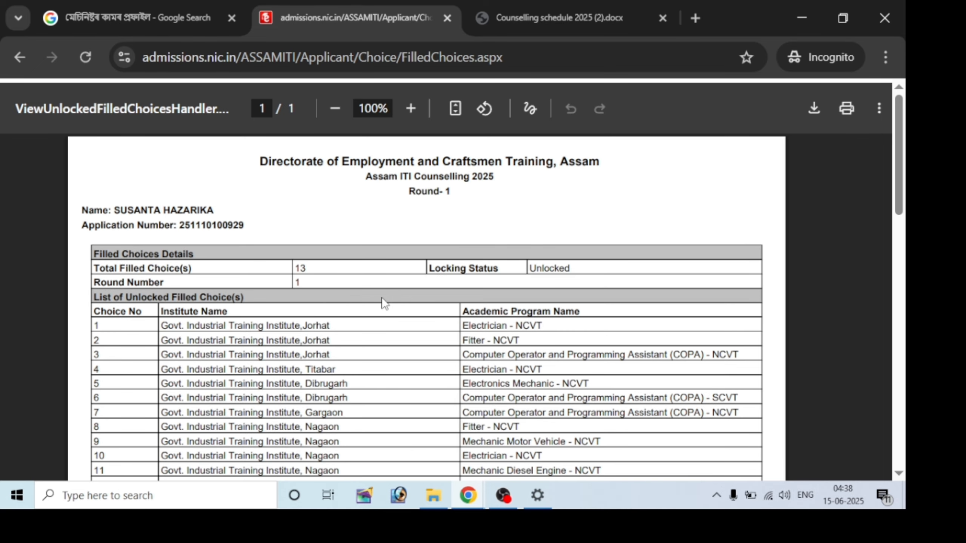
click(822, 101)
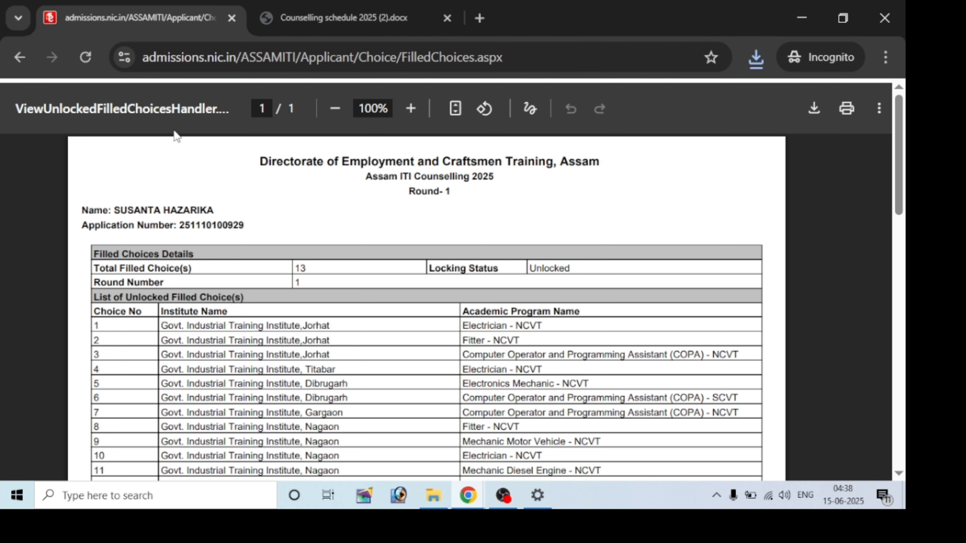
Step: Switch to the Counselling schedule 2025 document to check the counselling and admission dates
click(288, 20)
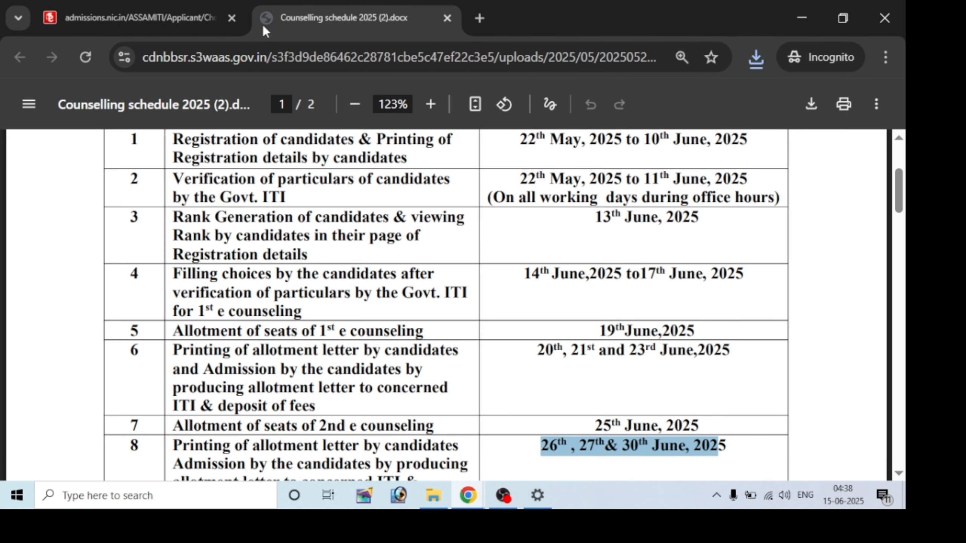